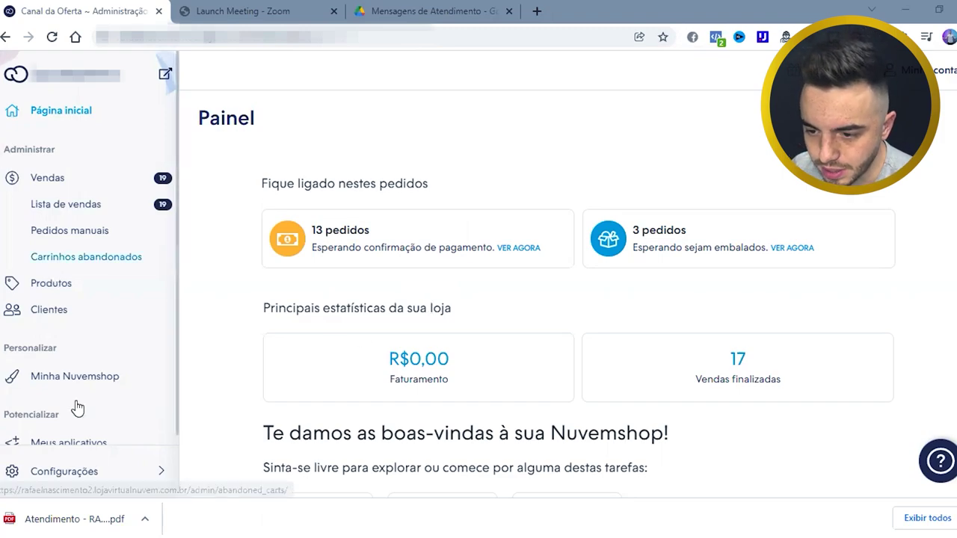
Open the Aliexpress by Dropi app from the store's installed applications and dismiss its live video popup.
scroll(78, 408, down, 1)
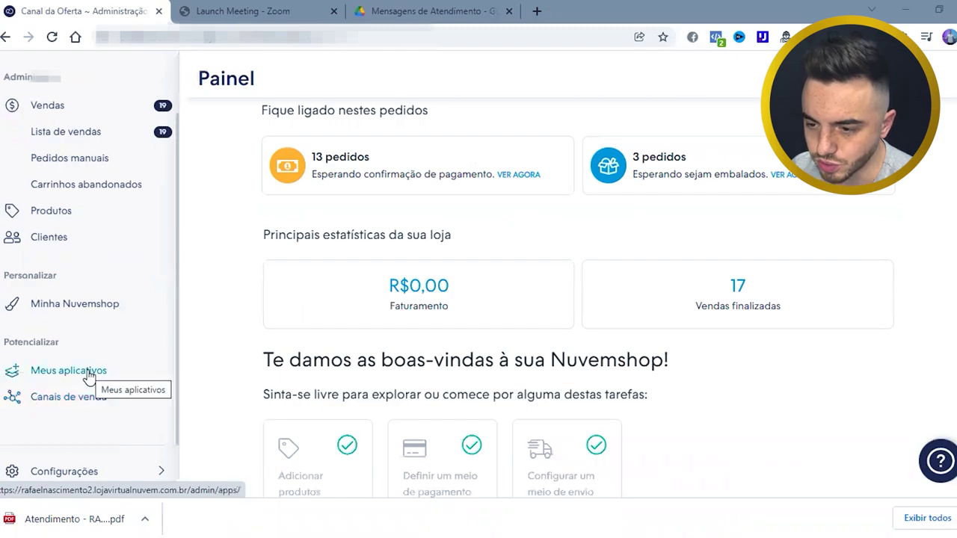
click(84, 414)
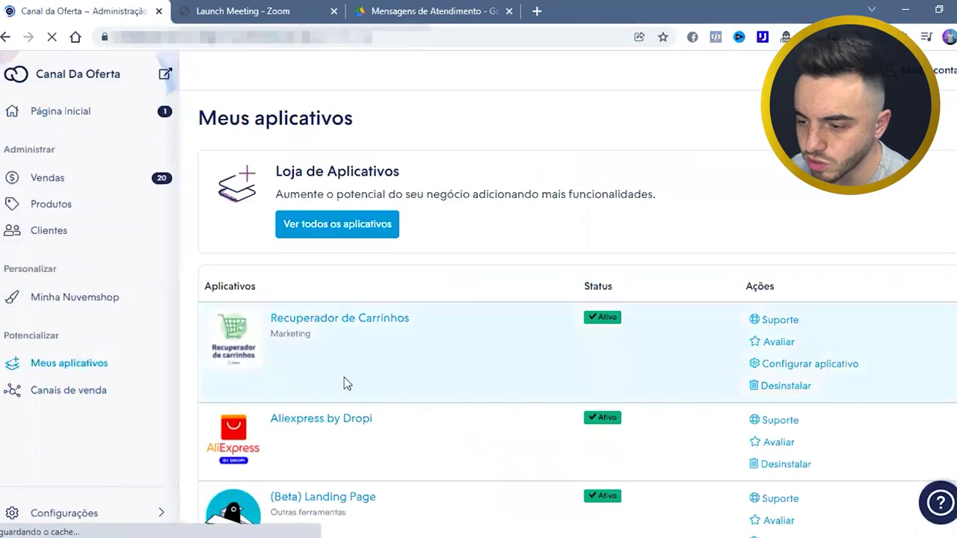
scroll(345, 418, down, 1)
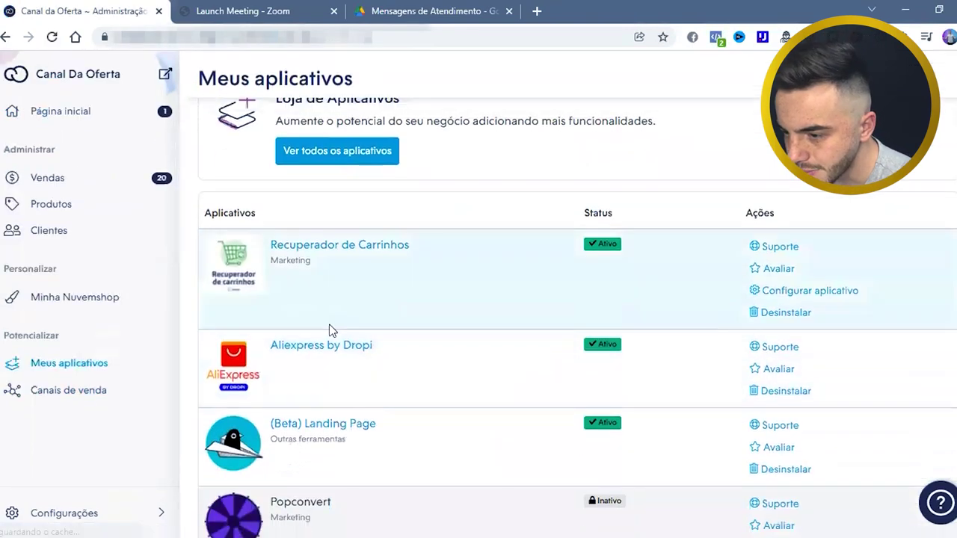
click(301, 351)
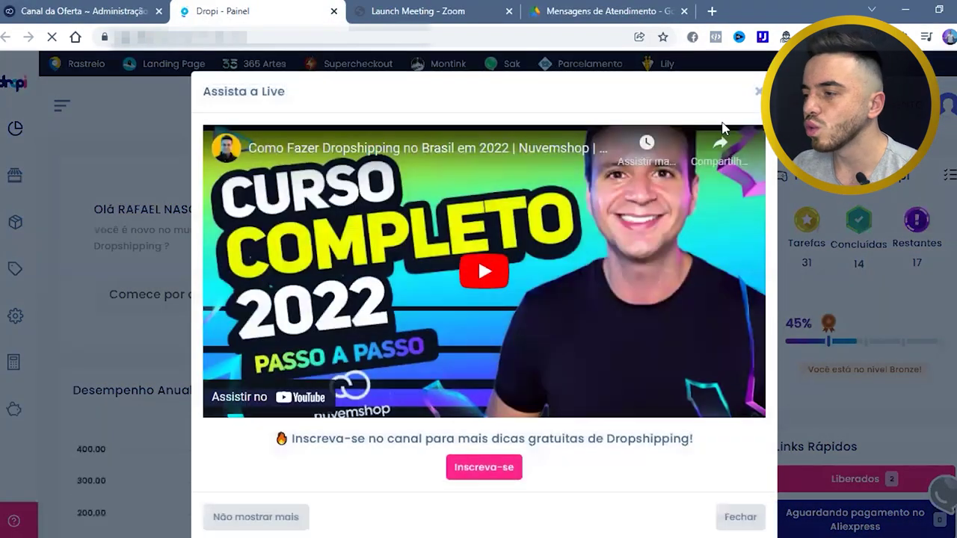
click(759, 90)
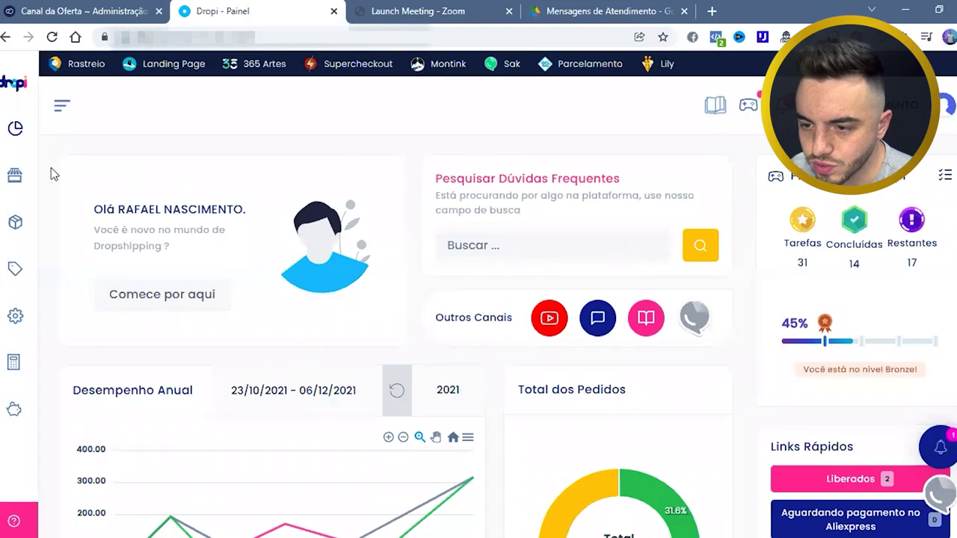
Go to Dropi's orders page and select the released paid order on its own.
click(16, 274)
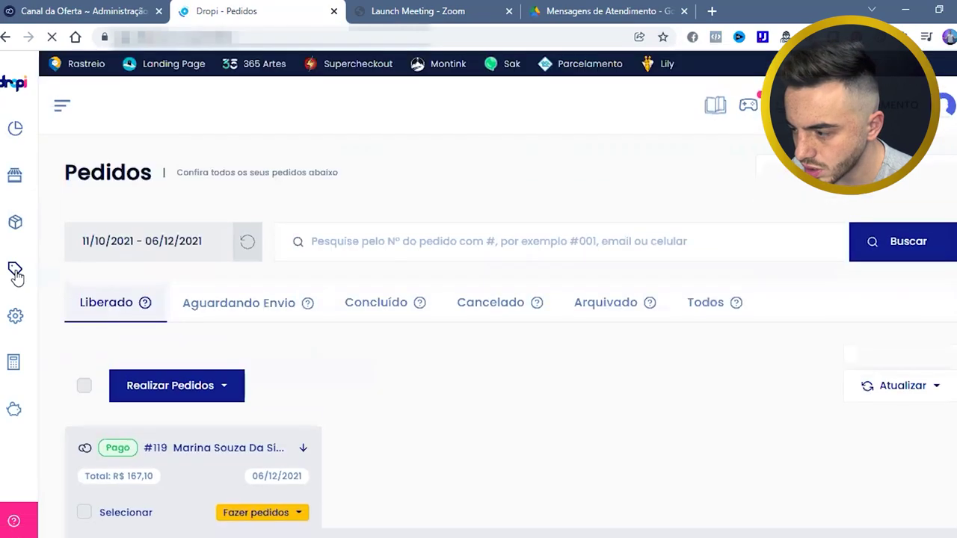
scroll(199, 301, down, 1)
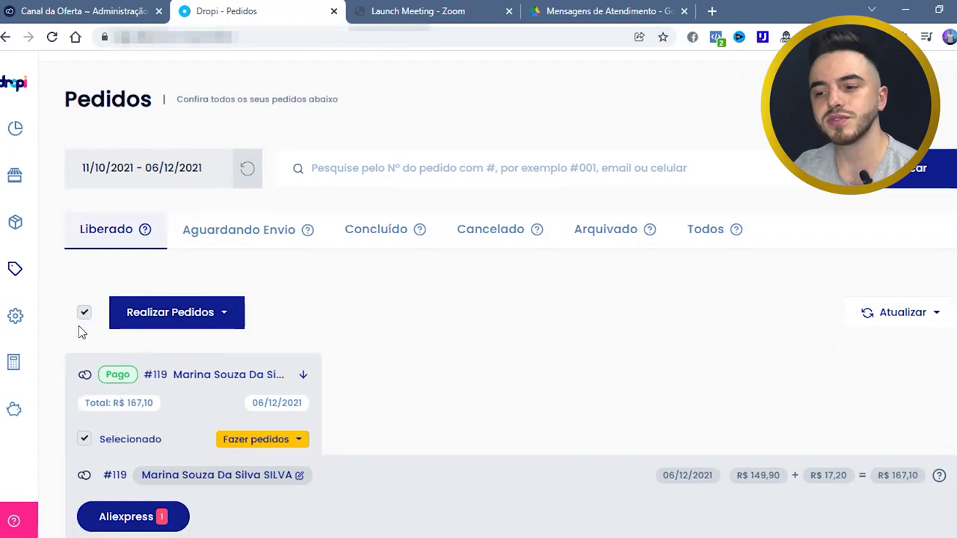
click(83, 315)
click(85, 442)
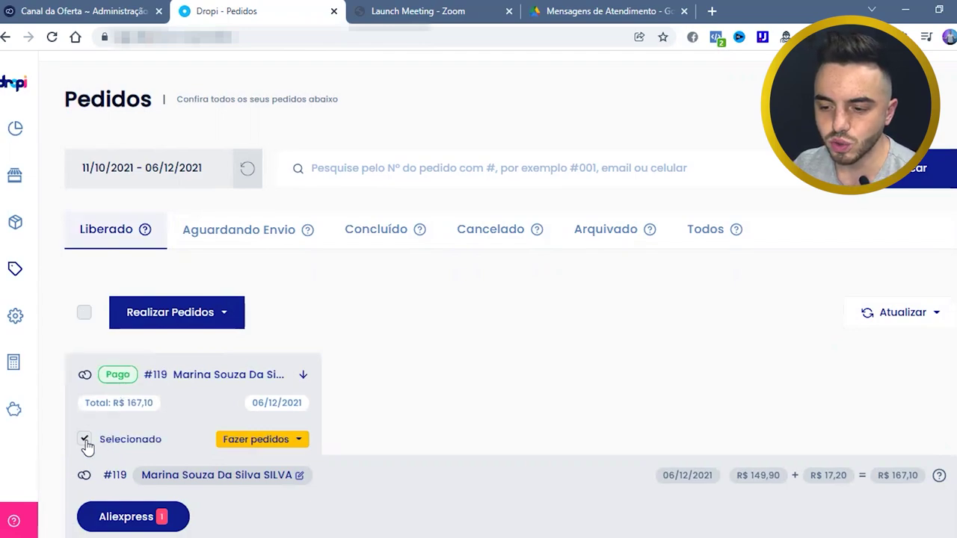
Place the selected order with Fornecedor 1, shipping from China via AliExpress Standard Shipping.
click(202, 318)
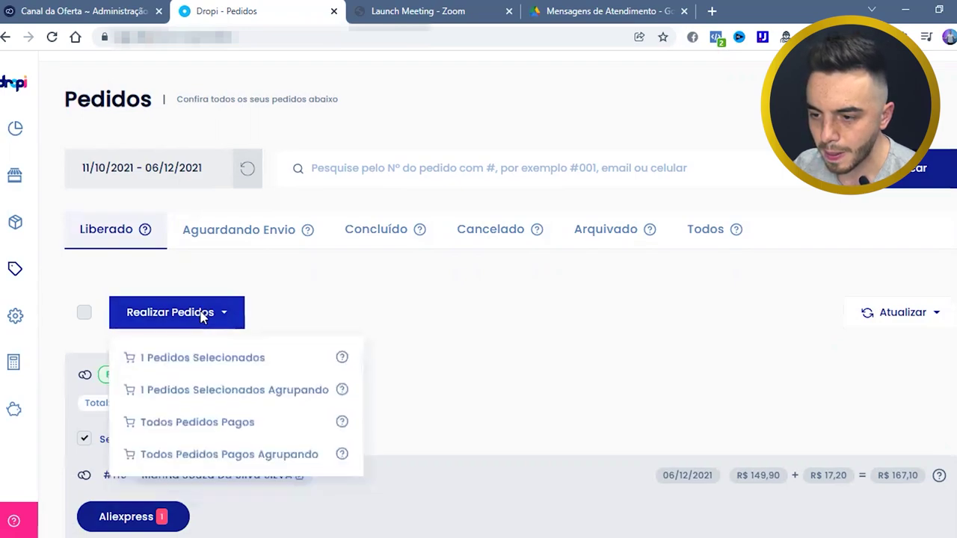
click(213, 358)
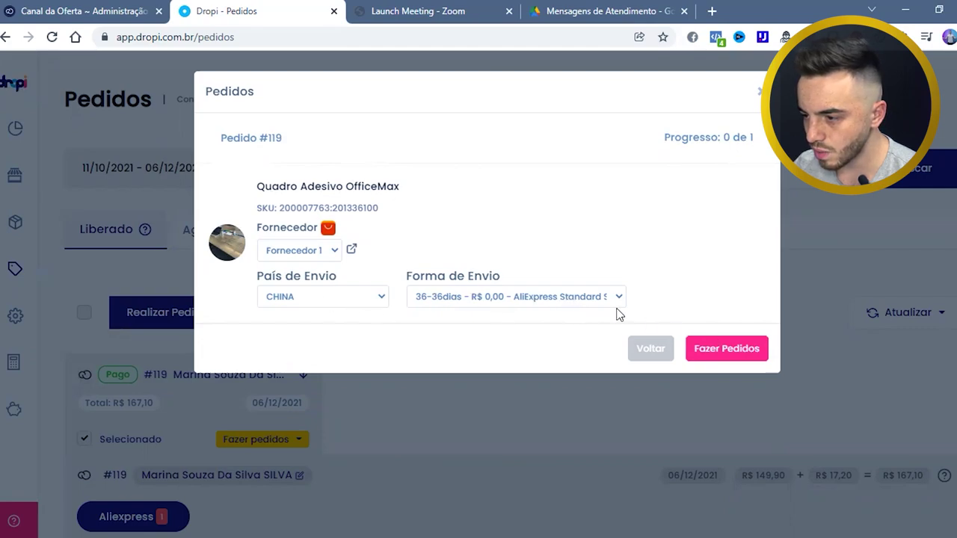
click(710, 349)
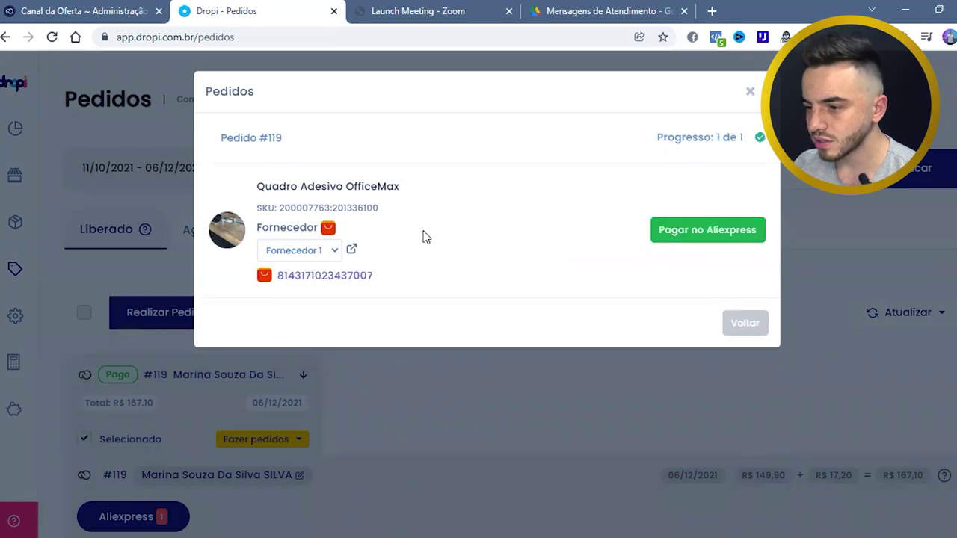
Proceed to the order's payment on AliExpress and sign in to the account.
click(710, 231)
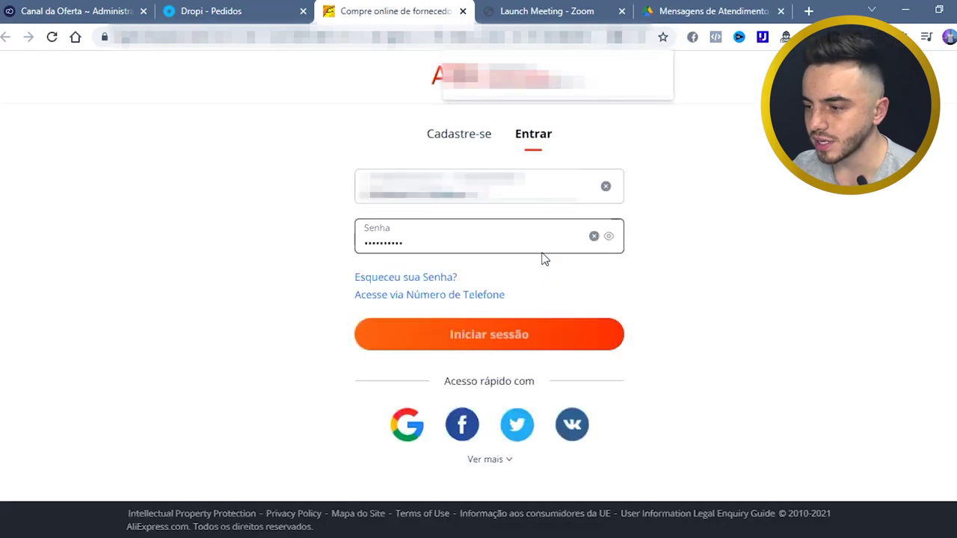
key(Return)
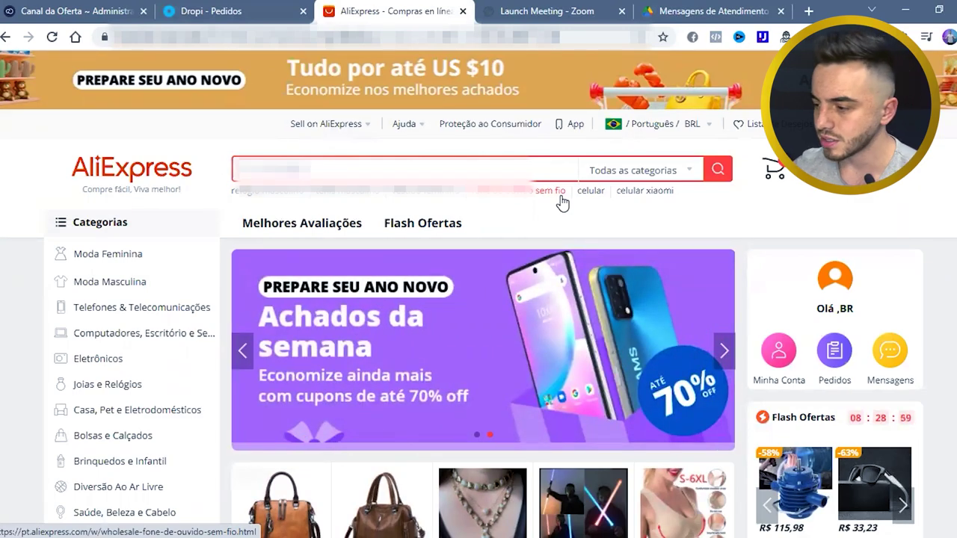
List the AliExpress orders awaiting payment and select all of them.
mouse_move(823, 169)
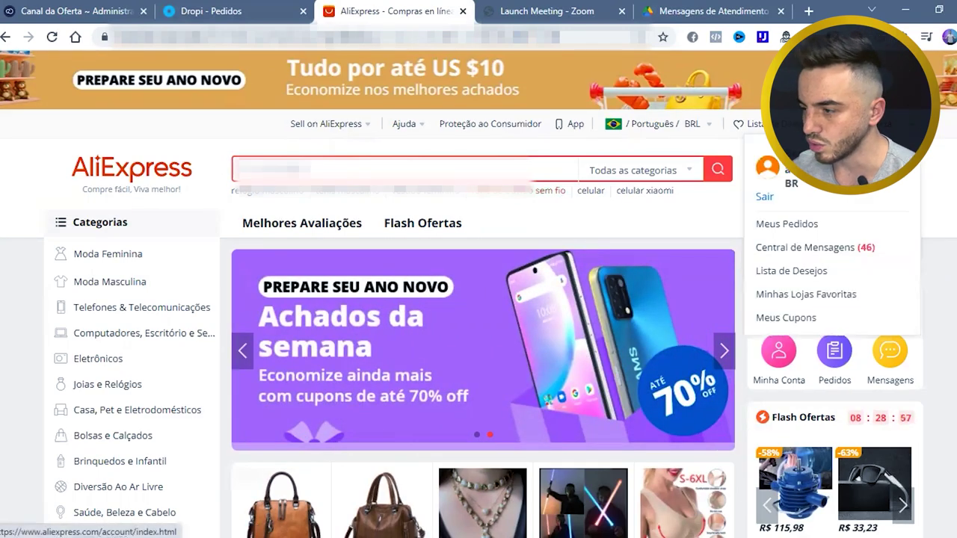
click(813, 224)
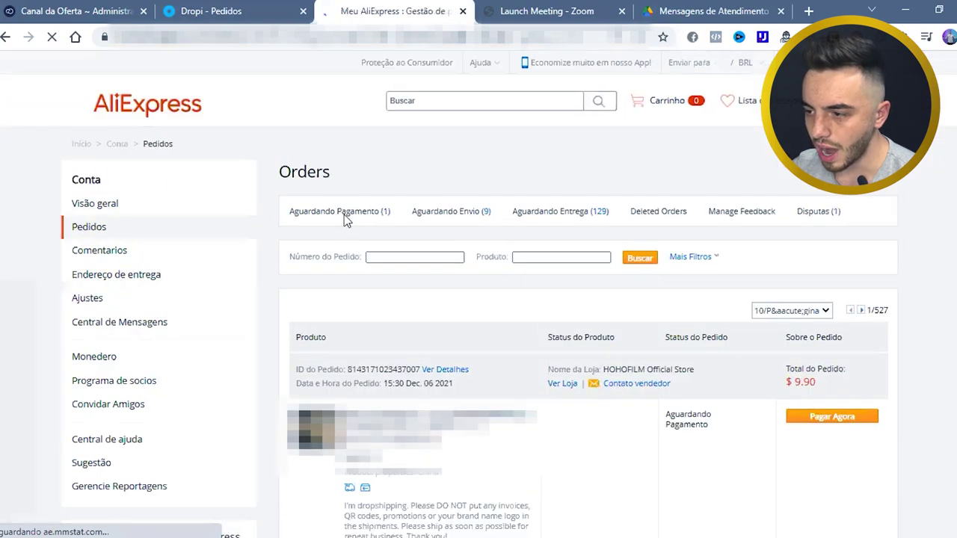
click(344, 216)
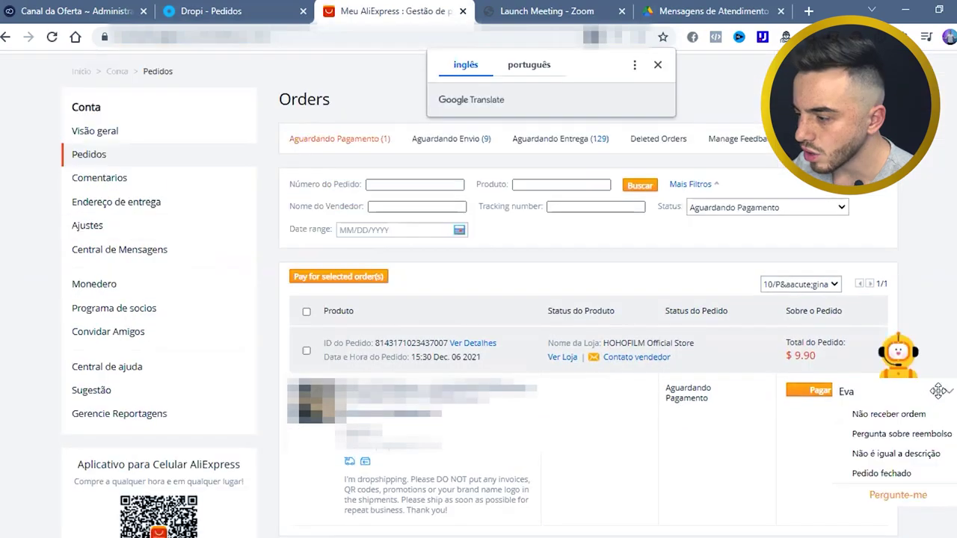
click(937, 391)
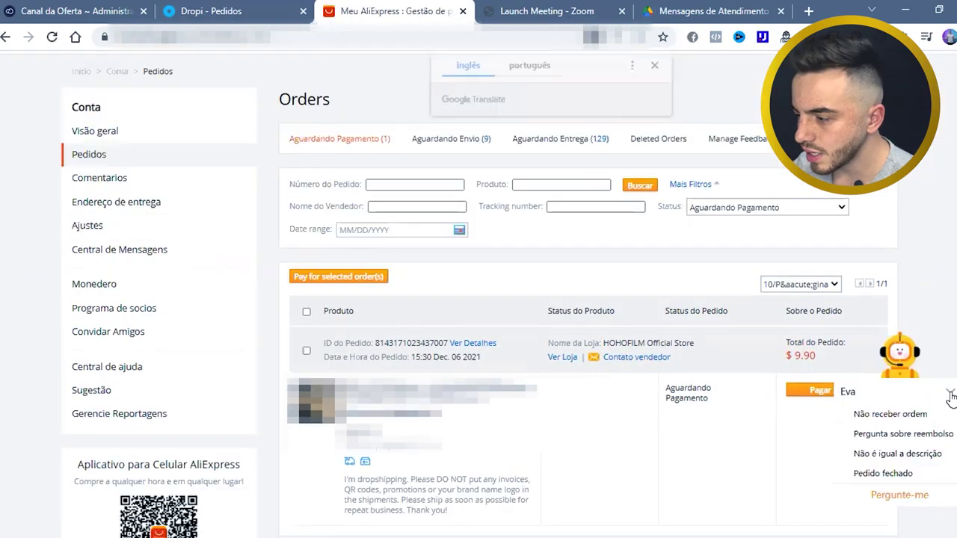
click(308, 313)
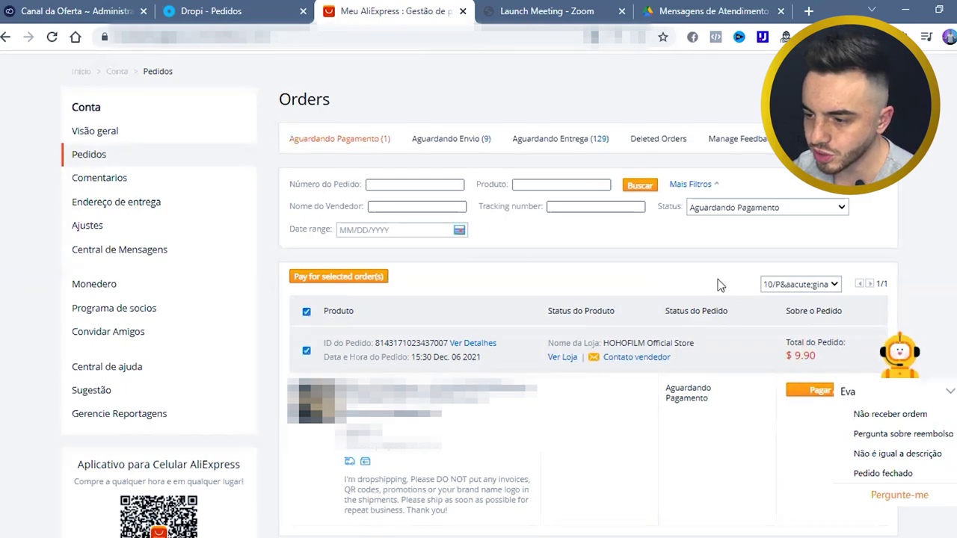
scroll(795, 271, down, 1)
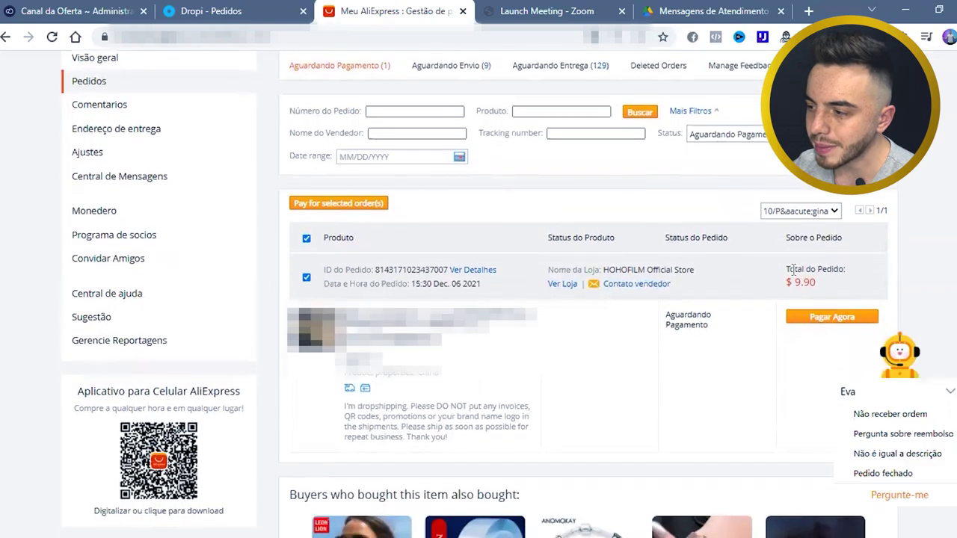
Look through the order list's page-size options, and clear and reselect all orders.
click(817, 211)
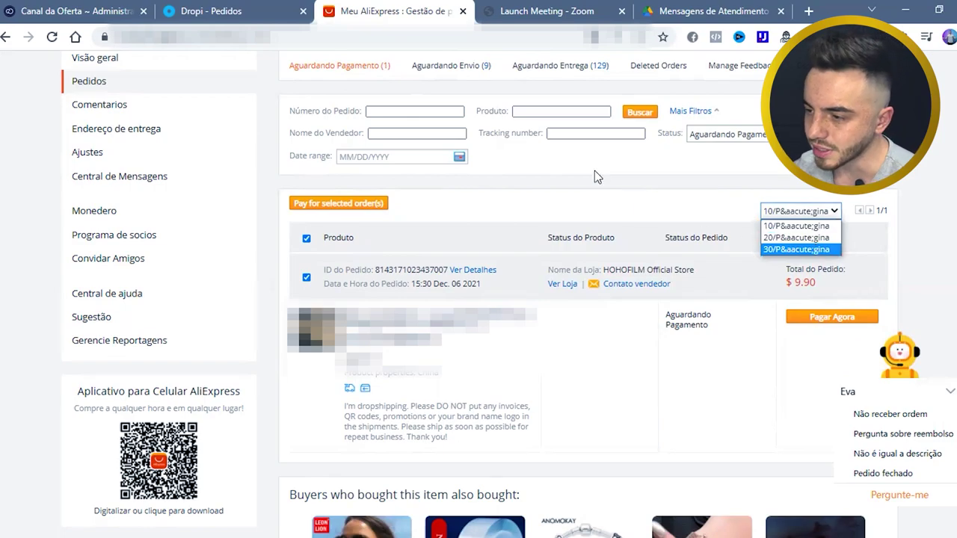
click(804, 212)
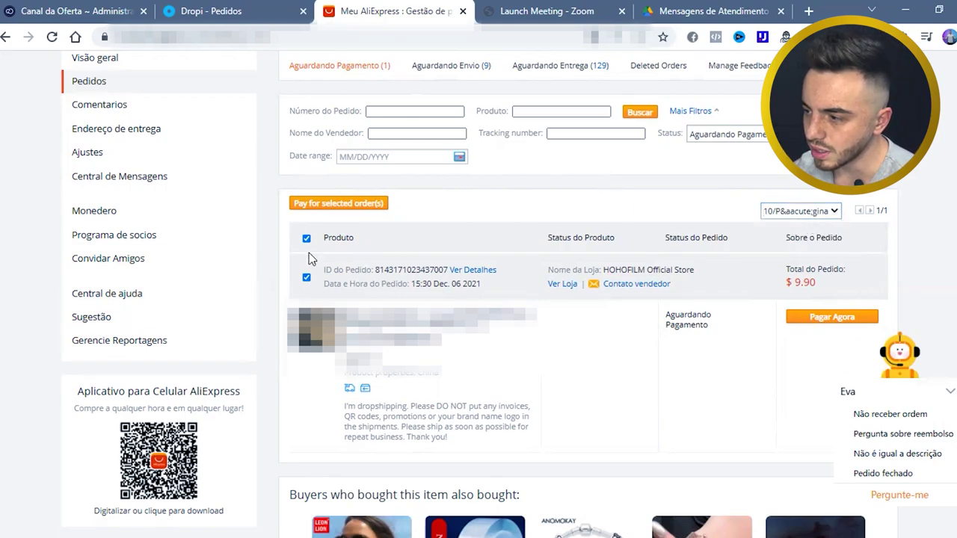
click(804, 212)
click(804, 221)
click(307, 238)
click(307, 239)
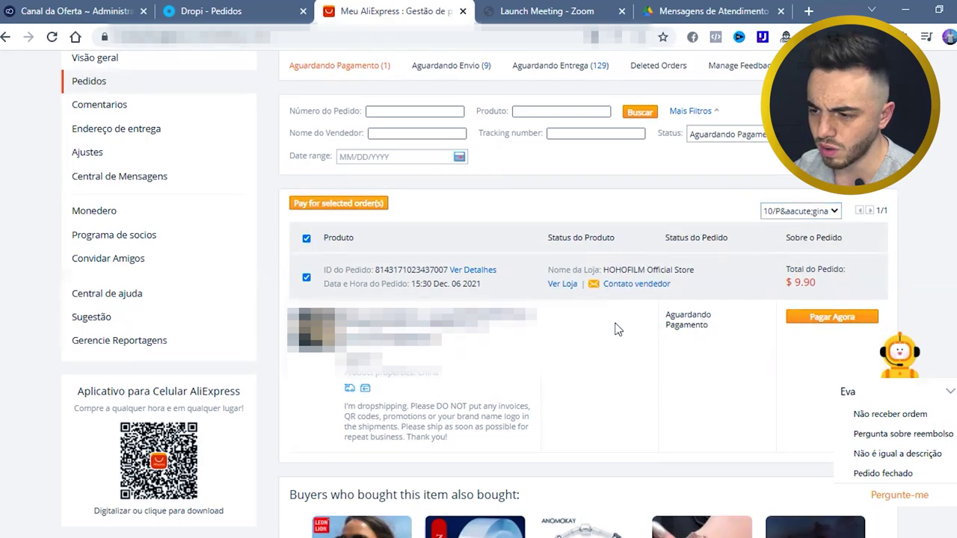
Check out the order awaiting payment with Pix, expanding the other payment methods for comparison.
click(841, 320)
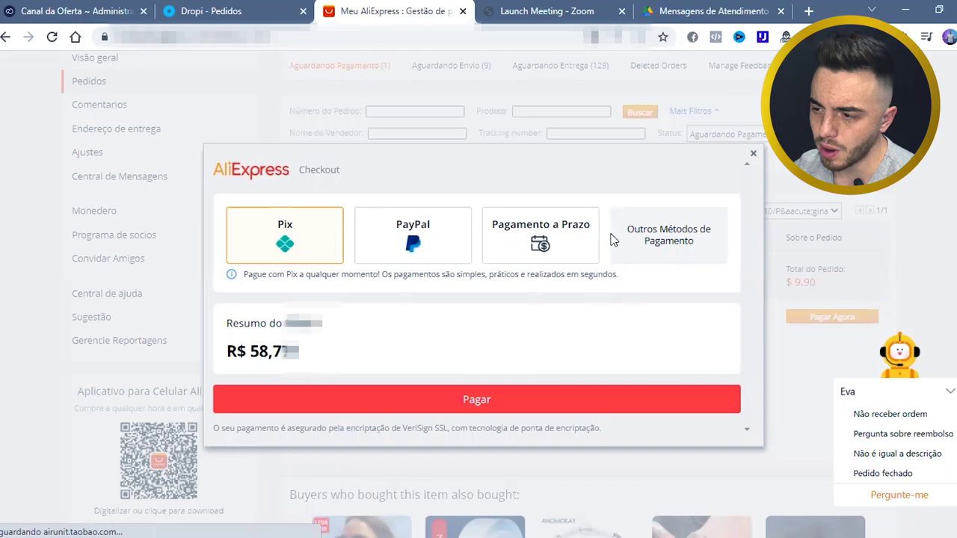
click(673, 241)
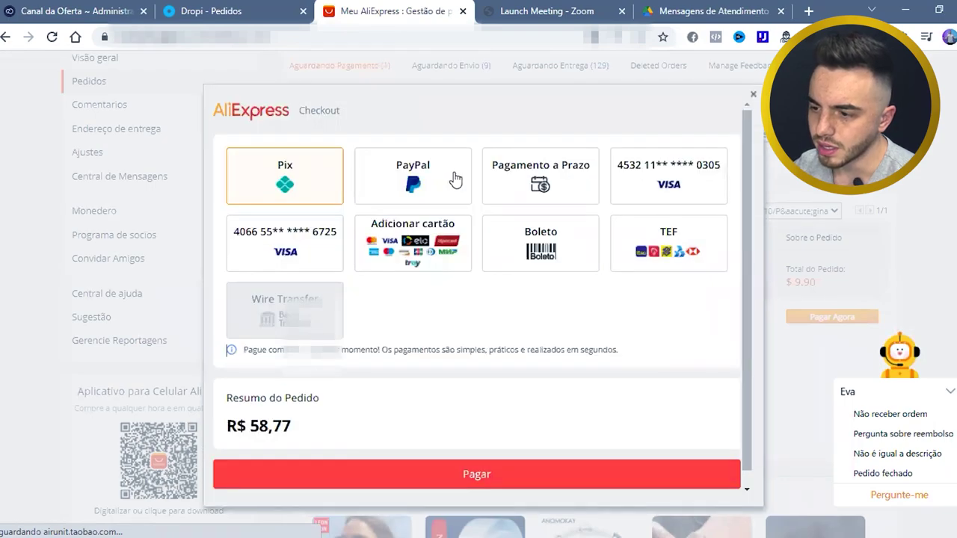
scroll(539, 260, down, 1)
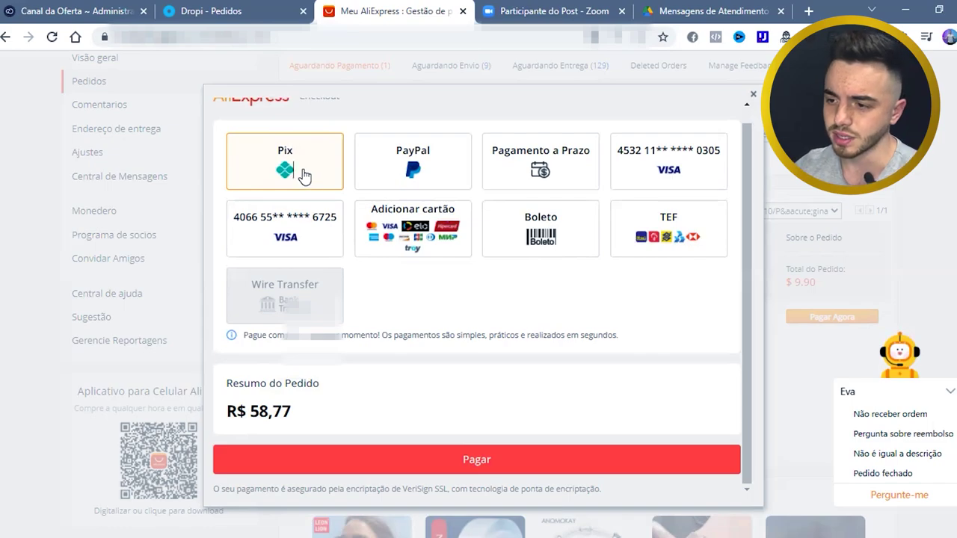
click(450, 439)
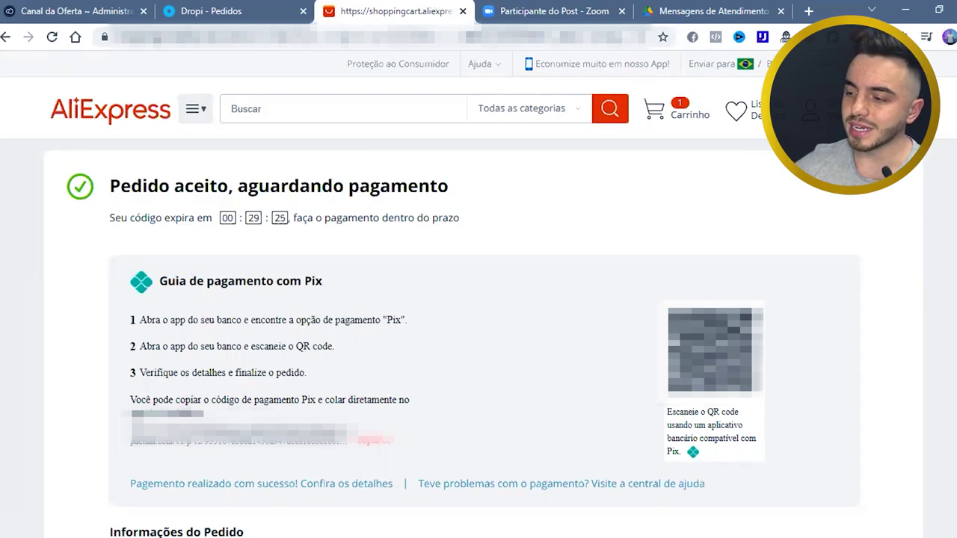
Review the Pix payment instructions and order information, and go to the account's order list.
scroll(658, 299, down, 1)
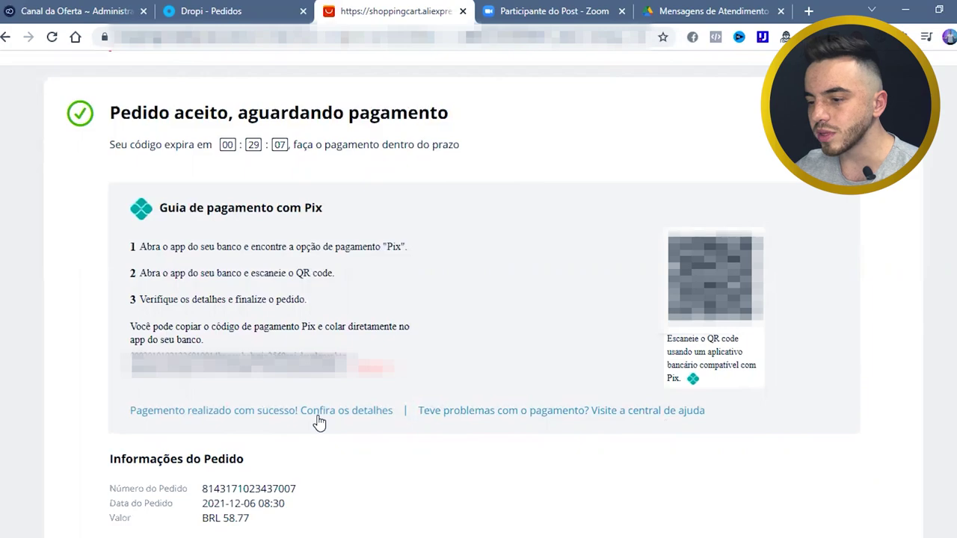
scroll(321, 421, up, 1)
mouse_move(811, 113)
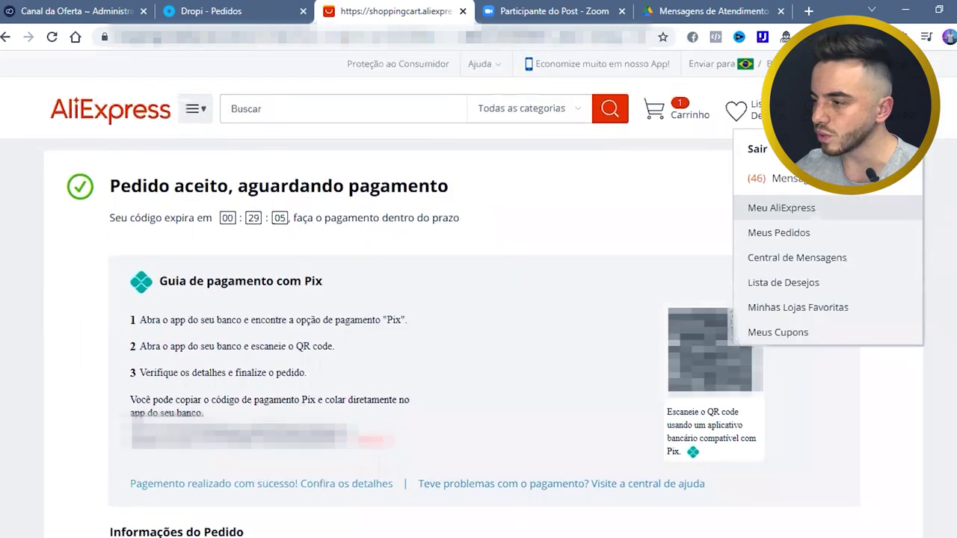
click(791, 232)
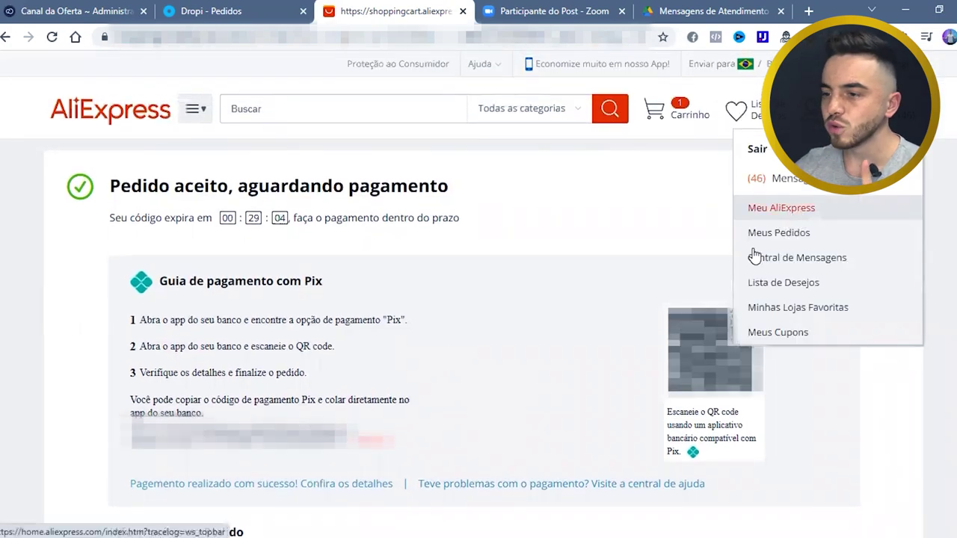